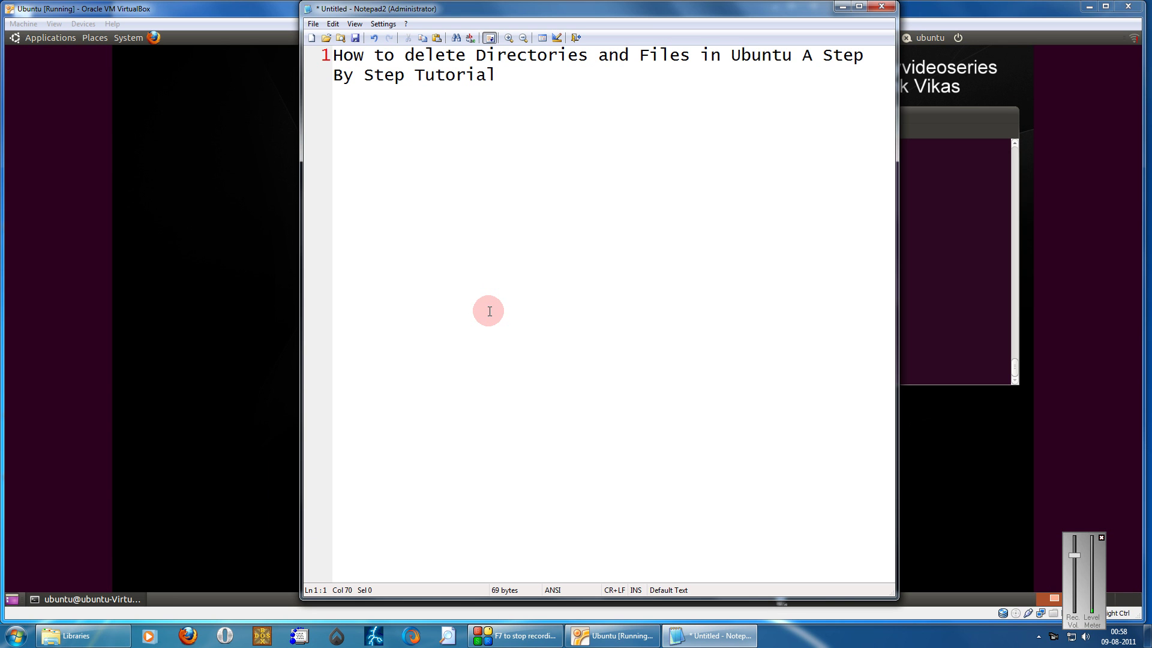
# Step: Minimize the Notepad2 tutorial note to reveal the Ubuntu VM's terminal
pyautogui.click(843, 8)
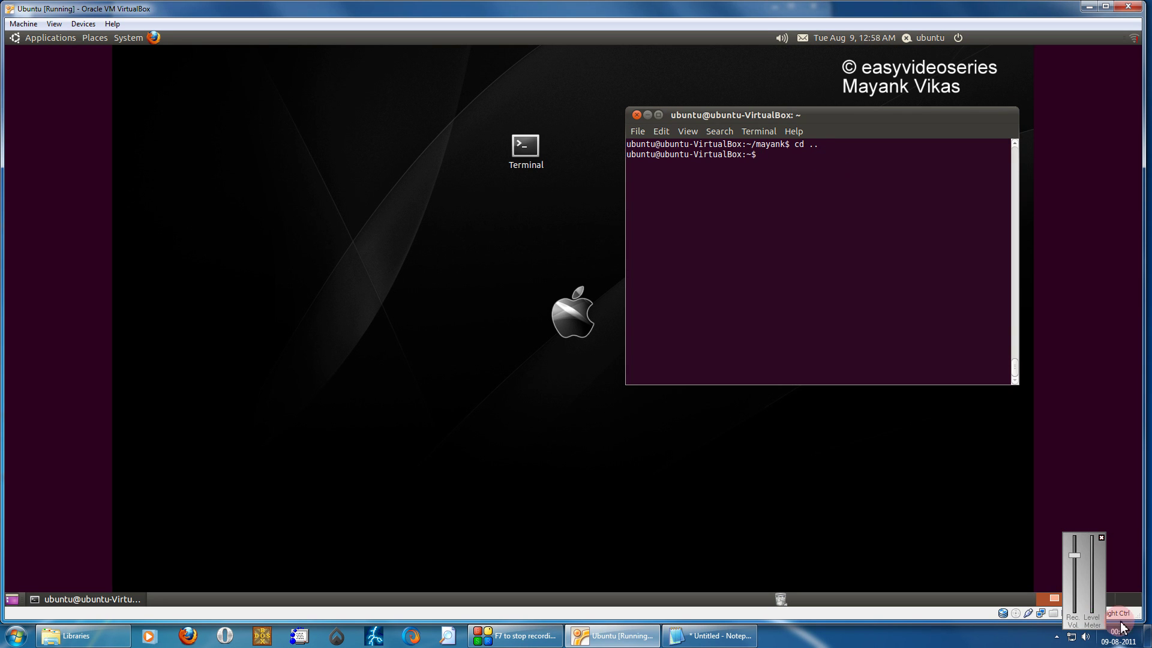
pyautogui.click(1102, 537)
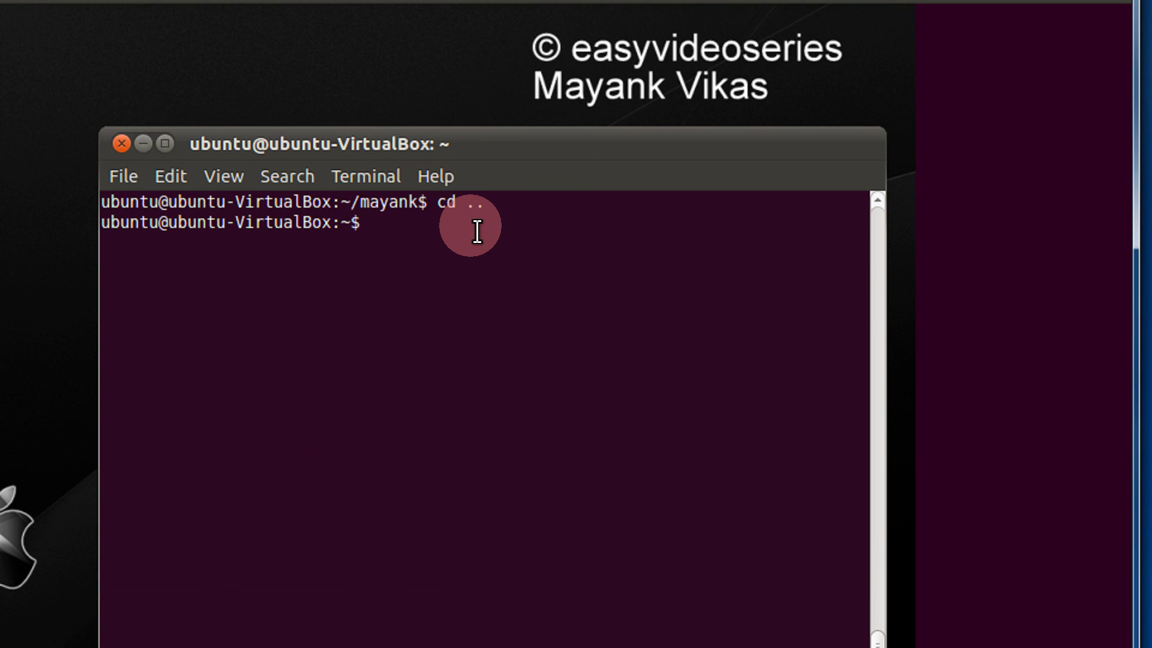
pyautogui.write('s')
# Step: List the home folder, remove myfile.tar.gz with rm, and relist to confirm it's gone
pyautogui.press('Return')
pyautogui.write('ls')
pyautogui.press('Return')
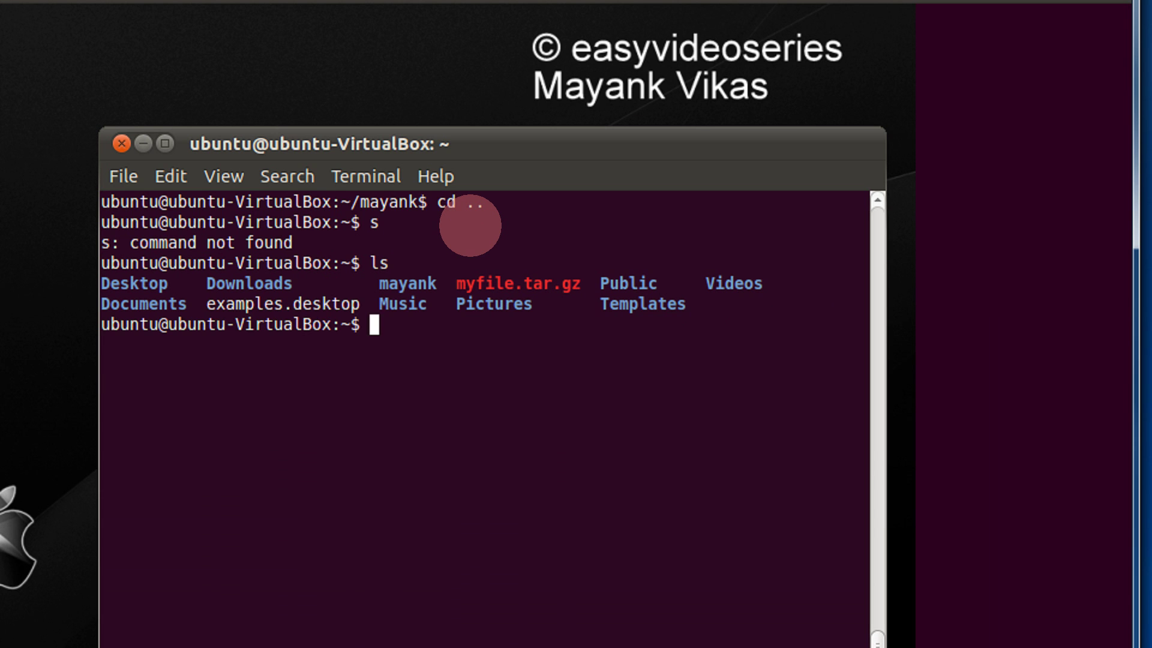
pyautogui.write('rm ')
pyautogui.write('my')
pyautogui.press('Tab')
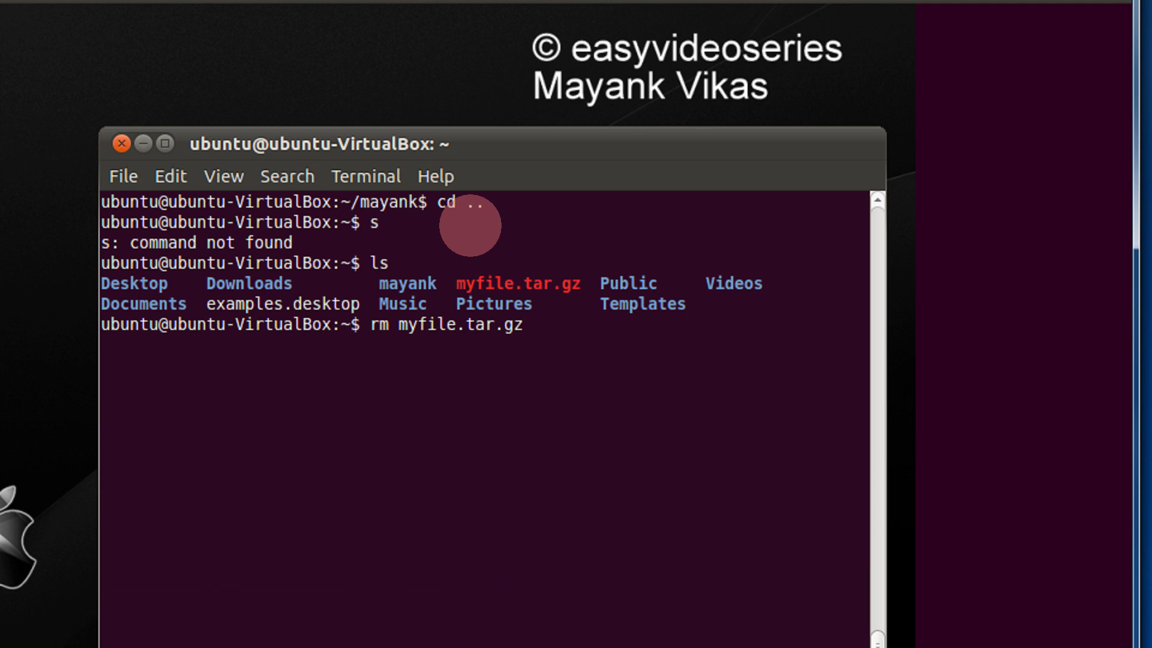
pyautogui.press('Return')
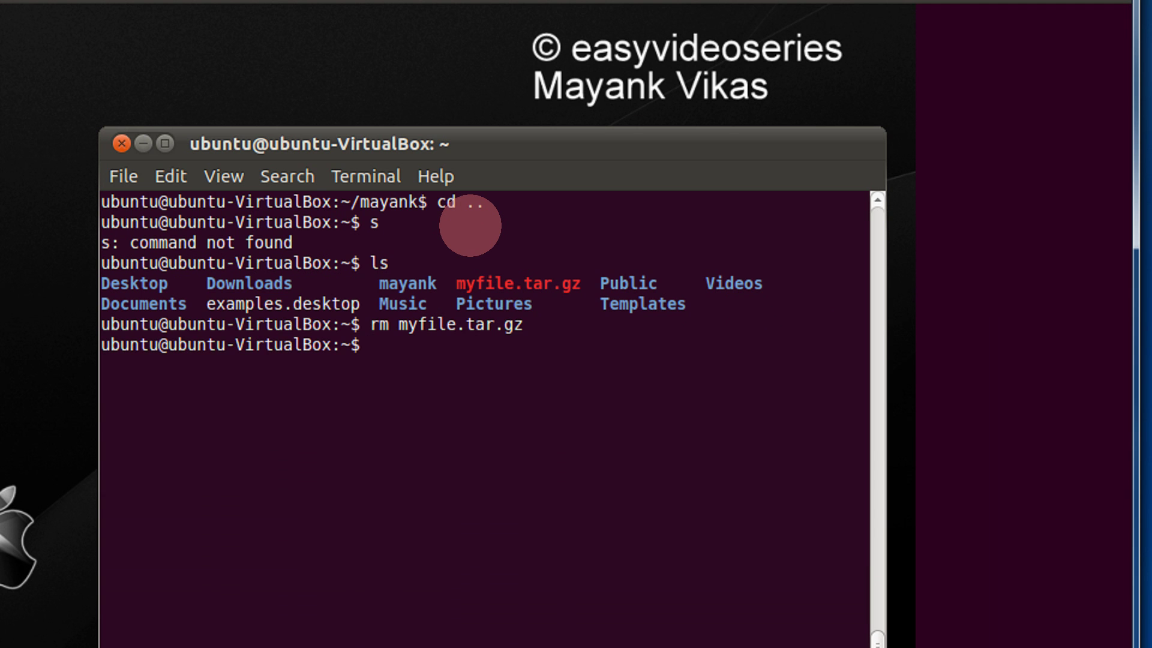
pyautogui.write('ls')
pyautogui.press('Return')
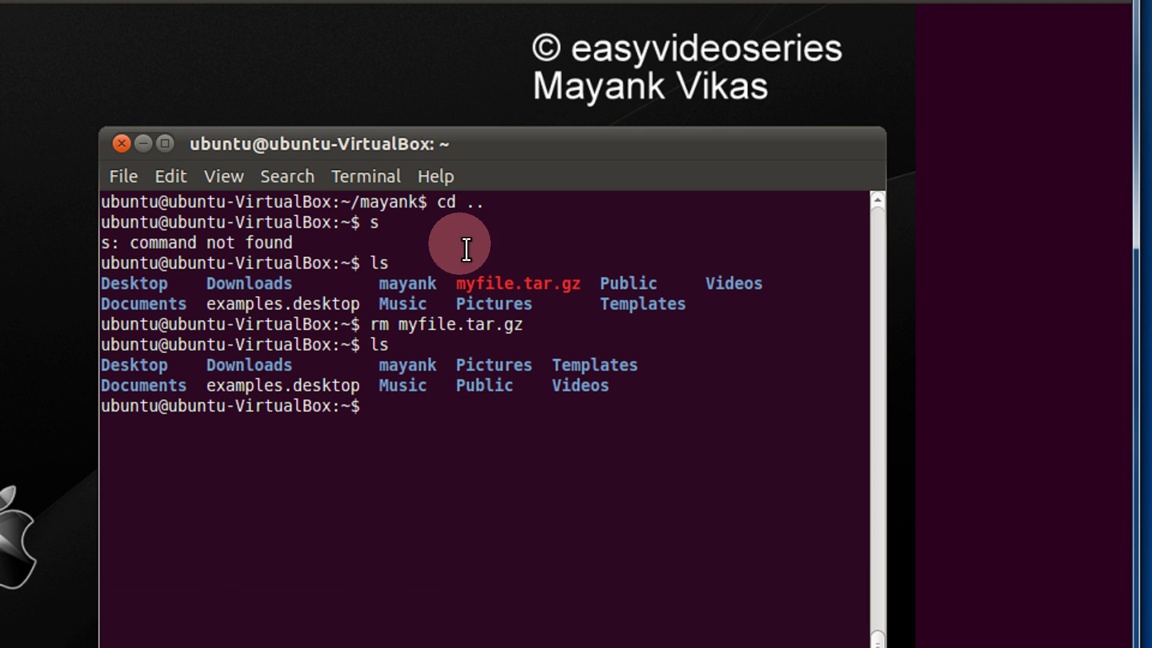
pyautogui.moveTo(457, 283); pyautogui.dragTo(591, 289)
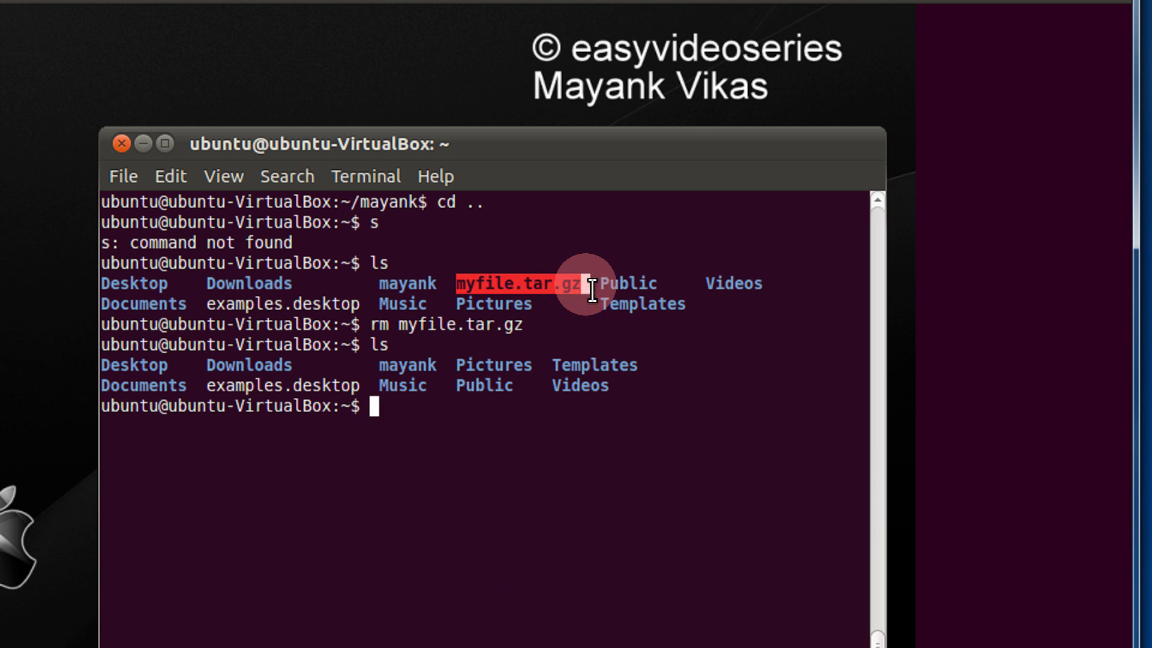
# Step: Run plain rm on mayank/, which fails with 'Is a directory'
pyautogui.click(489, 378)
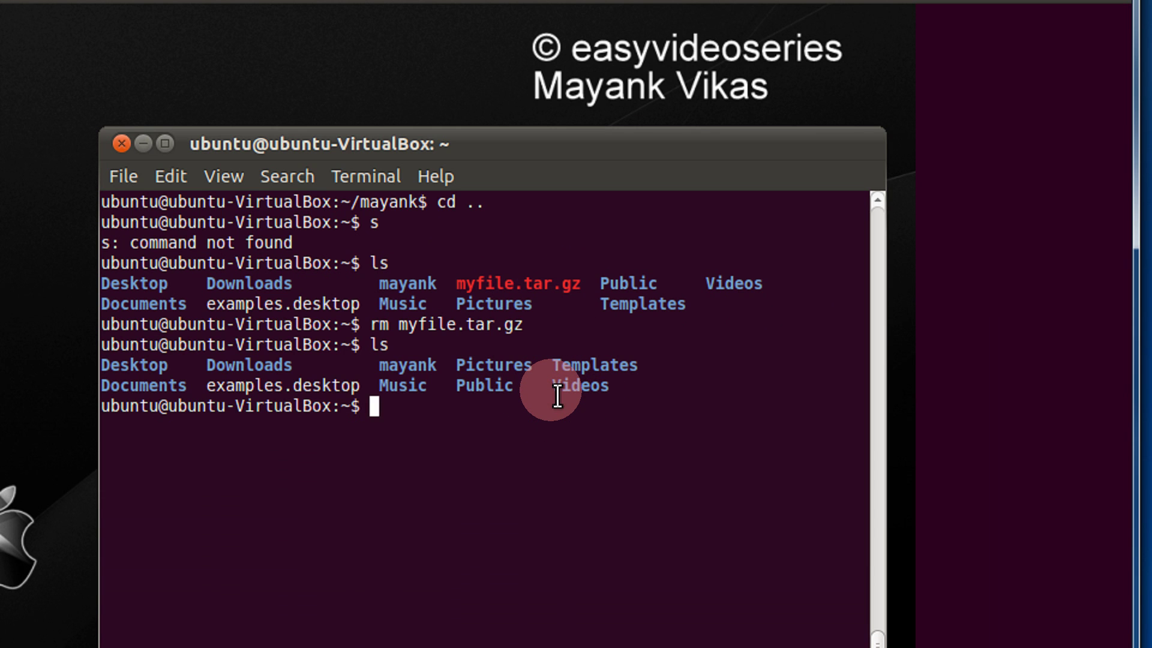
pyautogui.write('rm')
pyautogui.write(' may')
pyautogui.press('Tab')
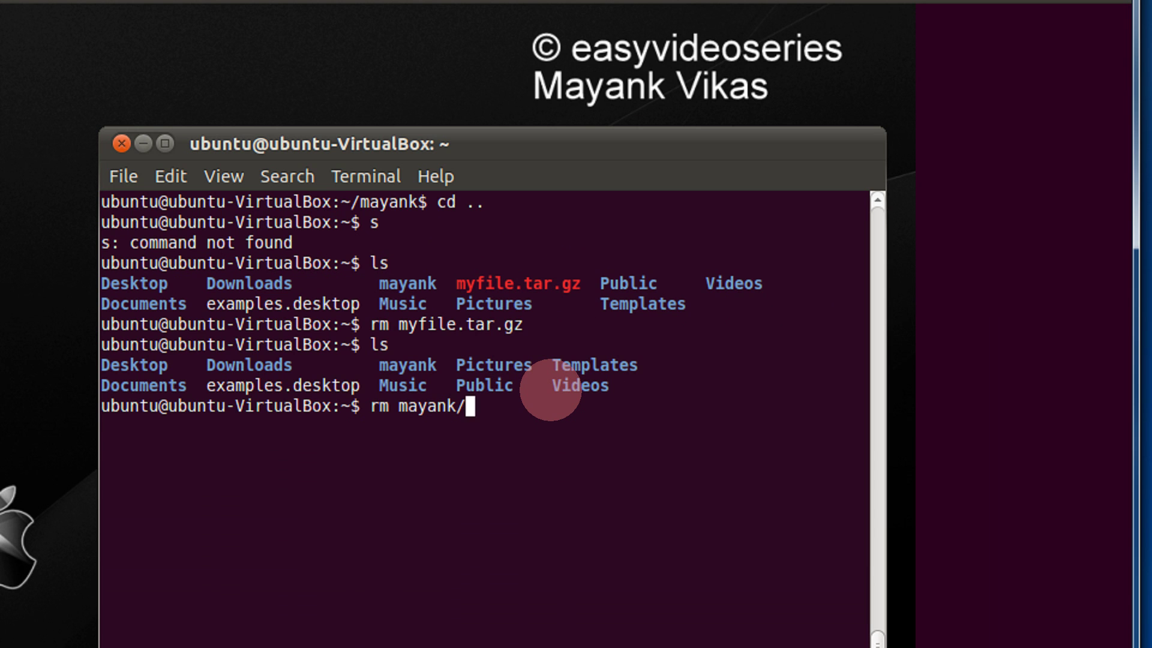
pyautogui.press('Return')
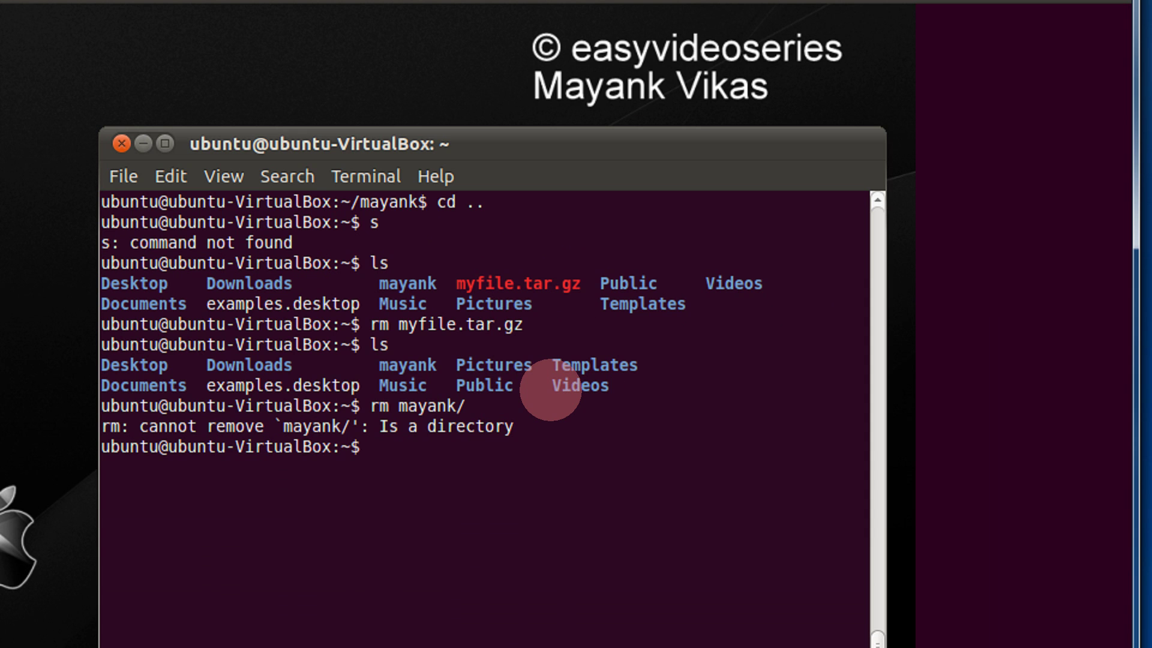
pyautogui.write('rm -r')
pyautogui.write(' -f')
pyautogui.write(' mayank/')
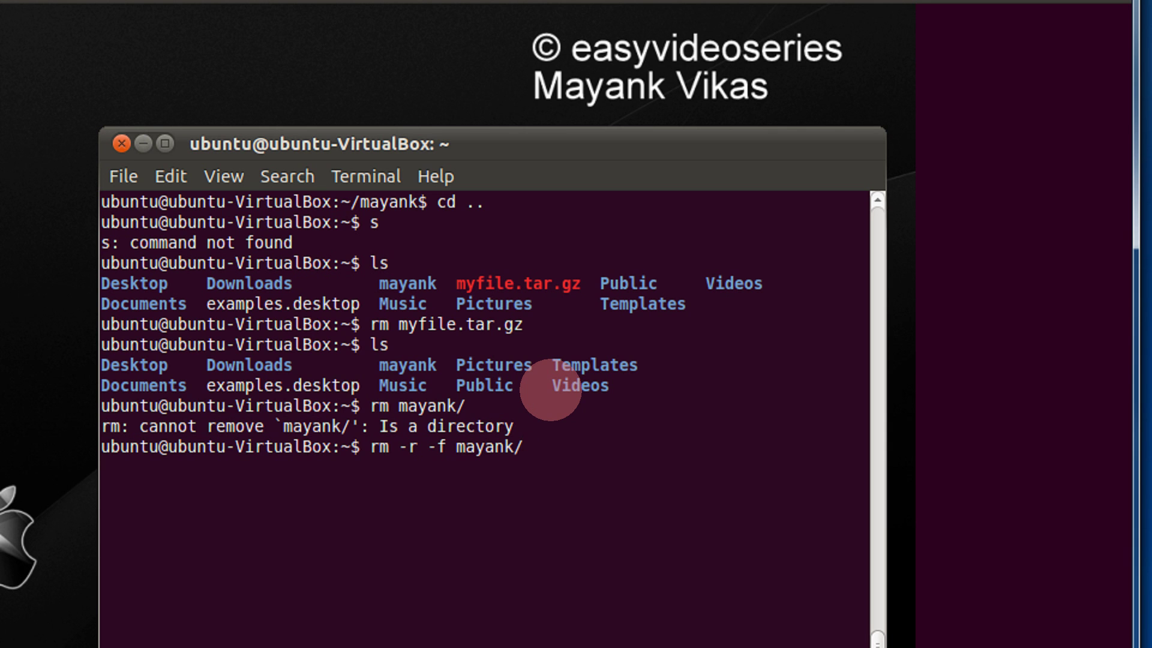
# Step: Delete mayank/ with rm -r -f, then run ls to confirm it no longer appears
pyautogui.press('Return')
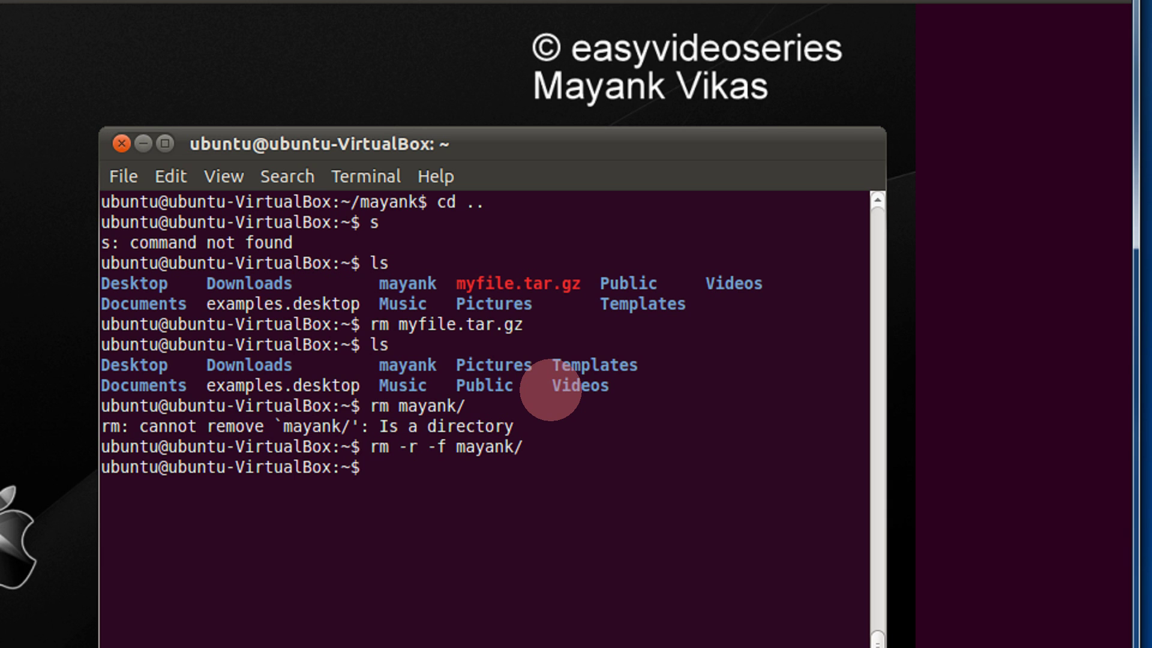
pyautogui.write('ls')
pyautogui.press('Return')
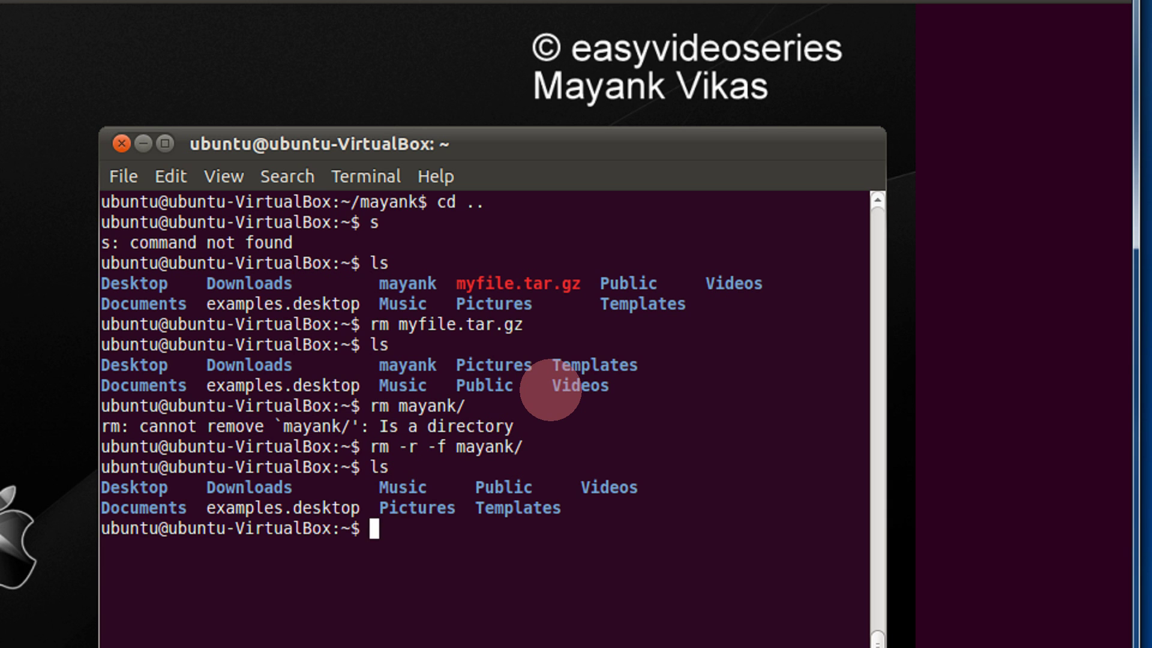